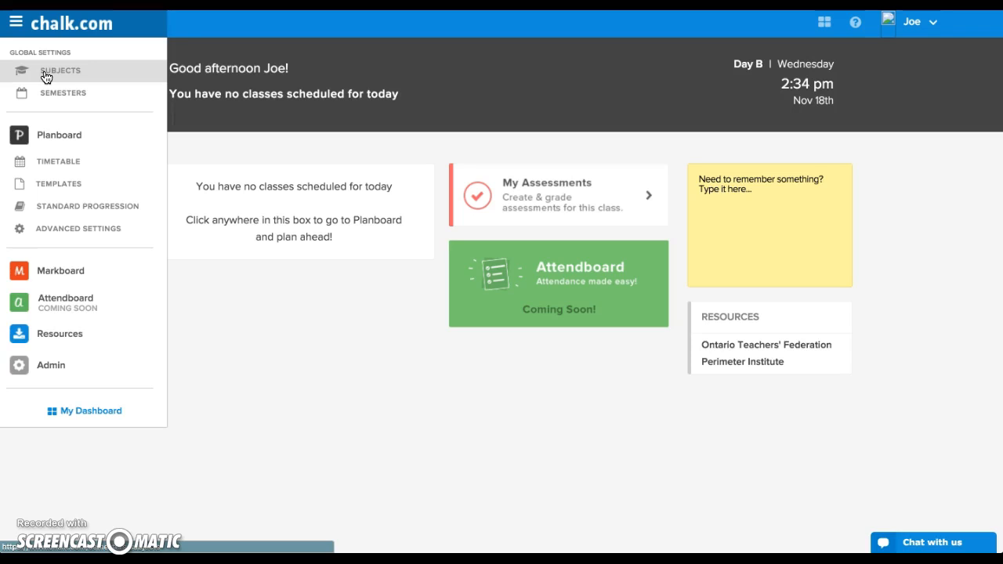
Open the Planboard timetable for the 2015 - 2016 school year.
click(58, 136)
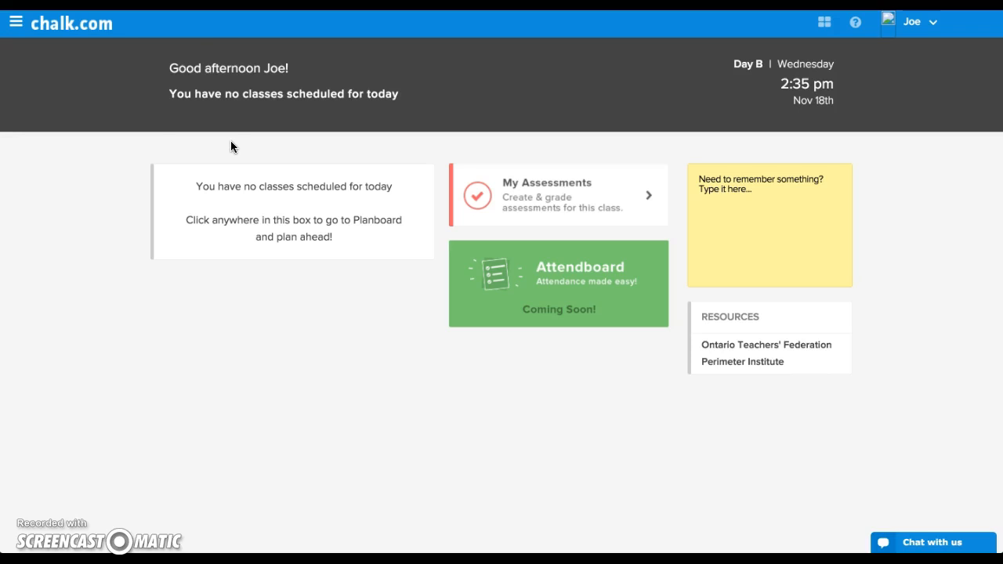
click(100, 25)
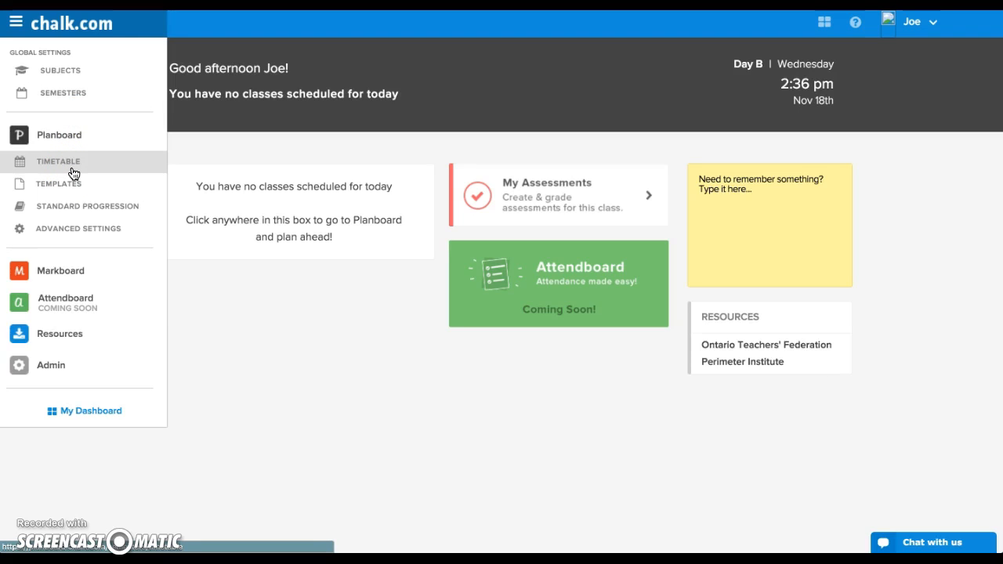
click(74, 162)
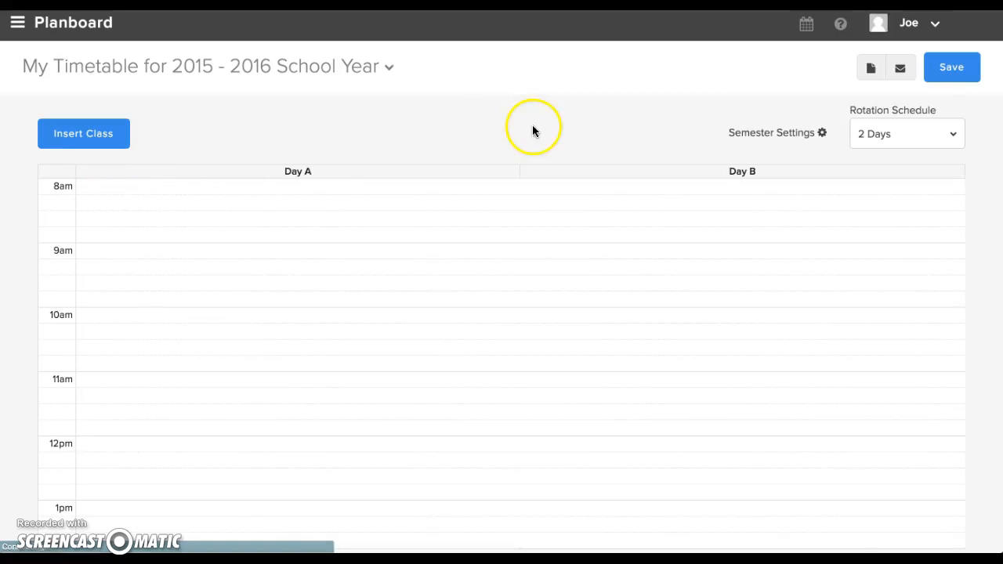
Try the Weekly rotation schedule for the timetable and switch it back to 2 Days.
click(916, 141)
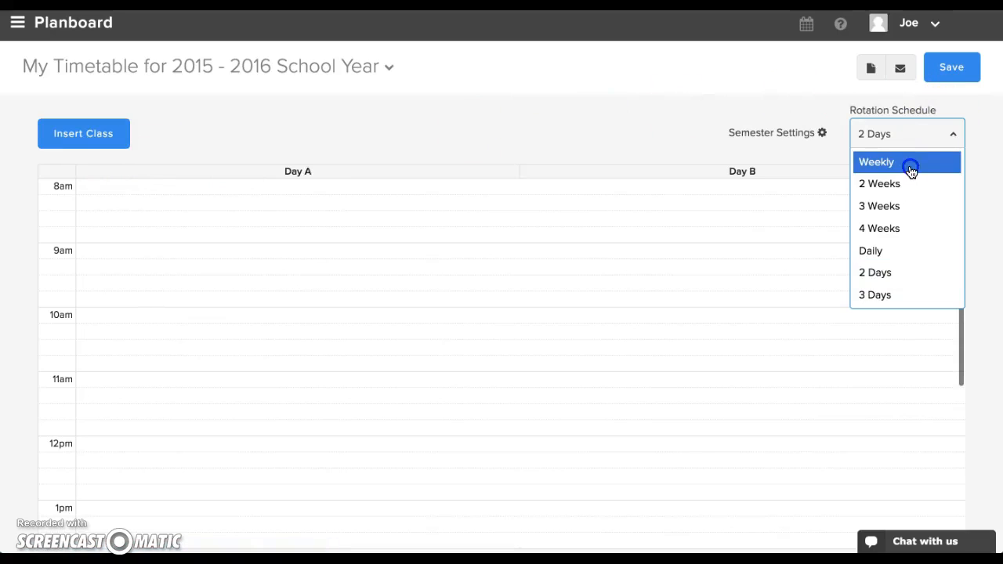
click(911, 166)
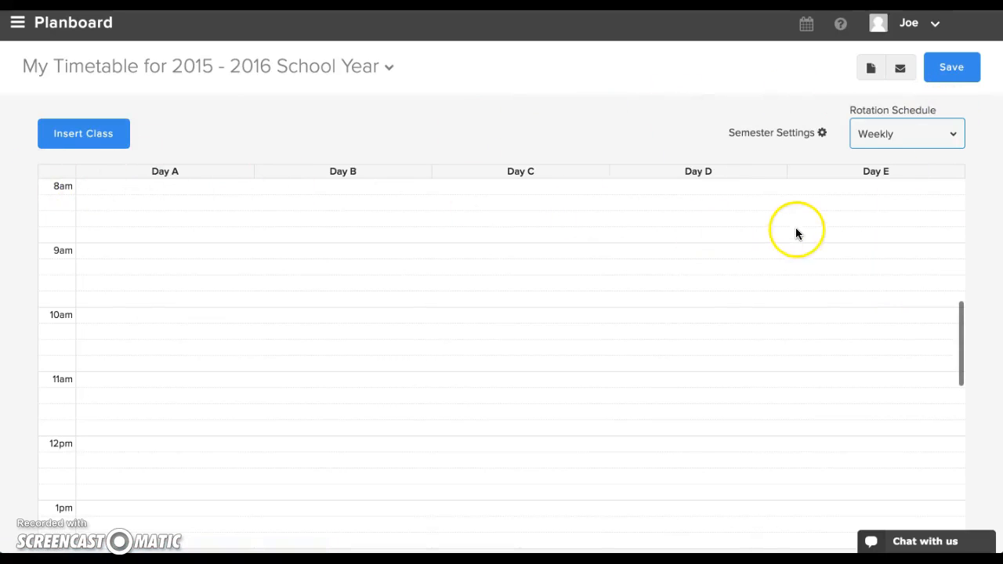
click(926, 133)
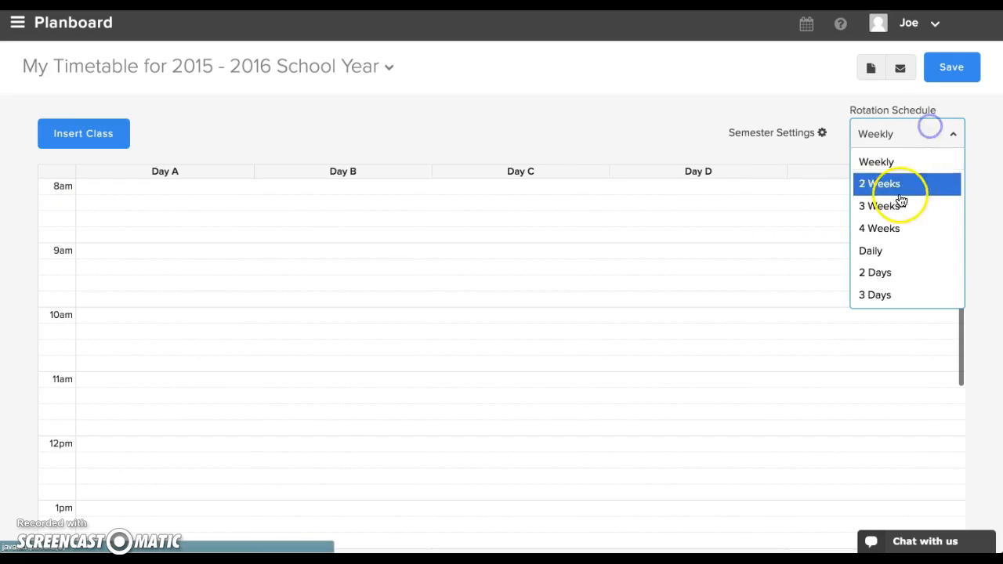
click(870, 276)
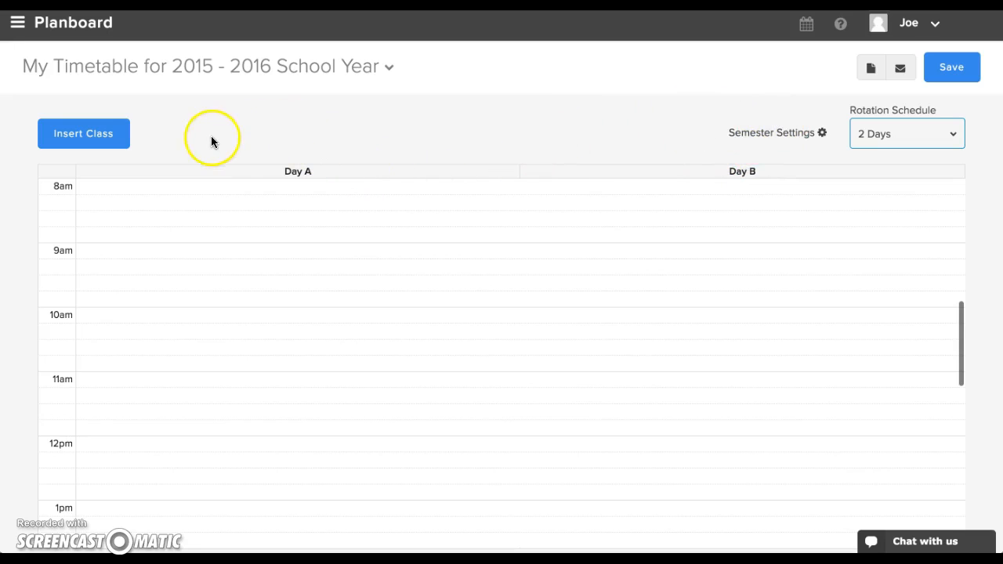
Start inserting a class for the World History 9 - A Period section with a start time of 8:20 am.
click(97, 142)
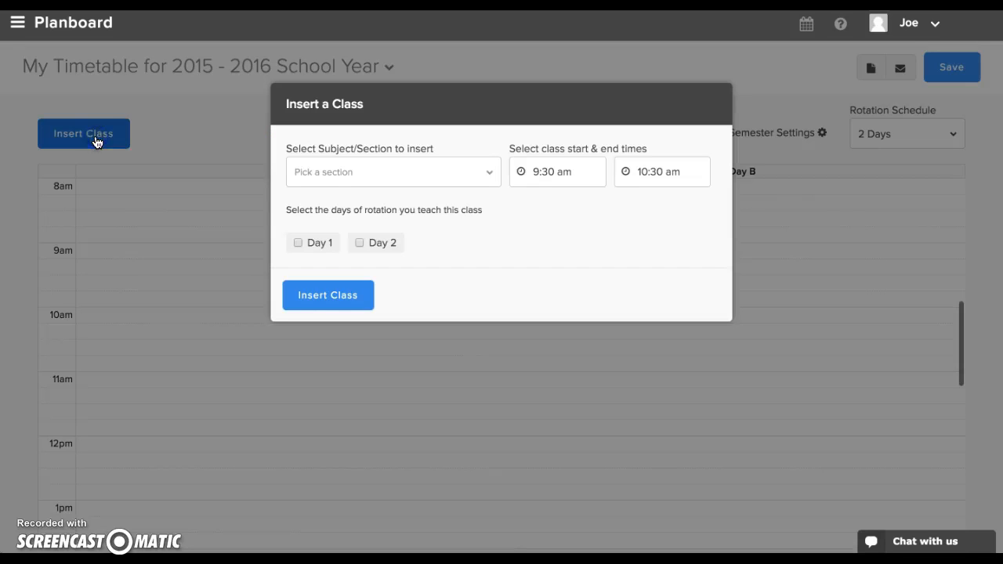
click(332, 175)
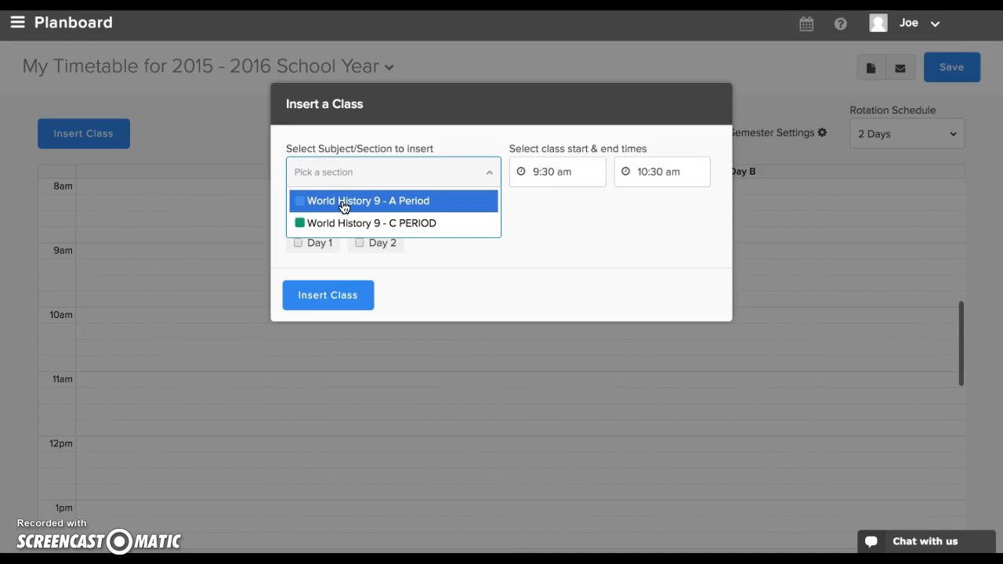
click(347, 203)
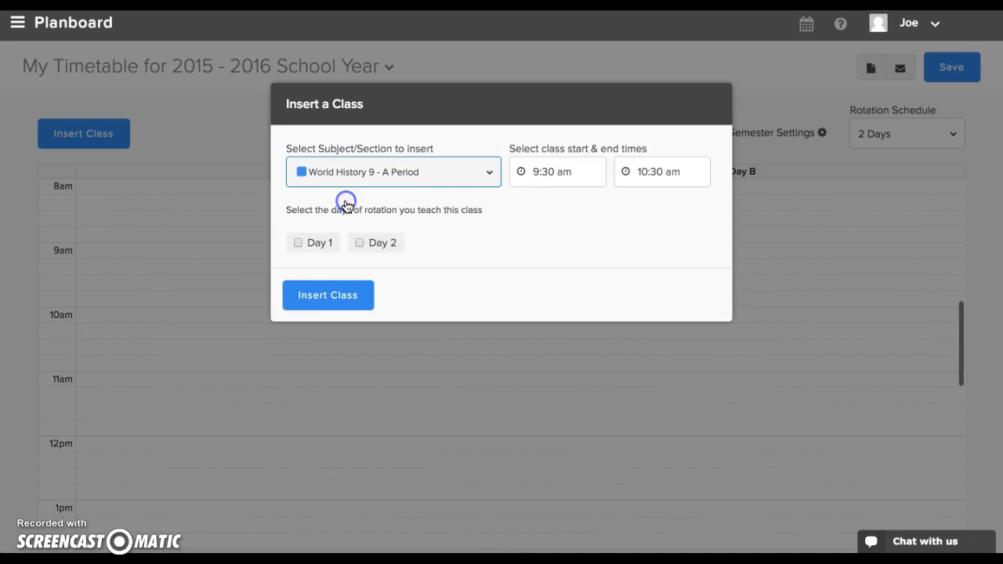
click(552, 171)
scroll(535, 228, up, 5)
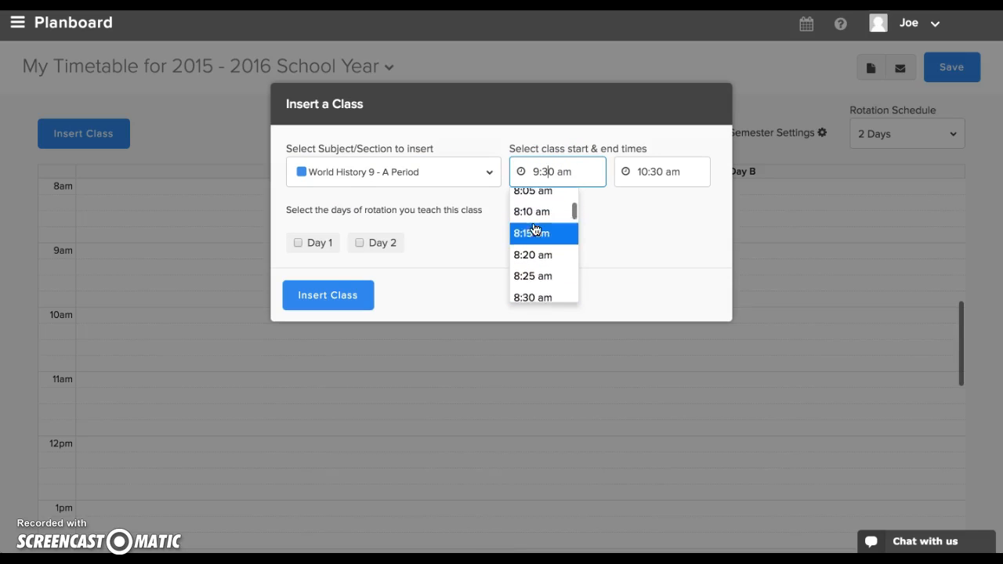
scroll(535, 229, up, 1)
click(534, 257)
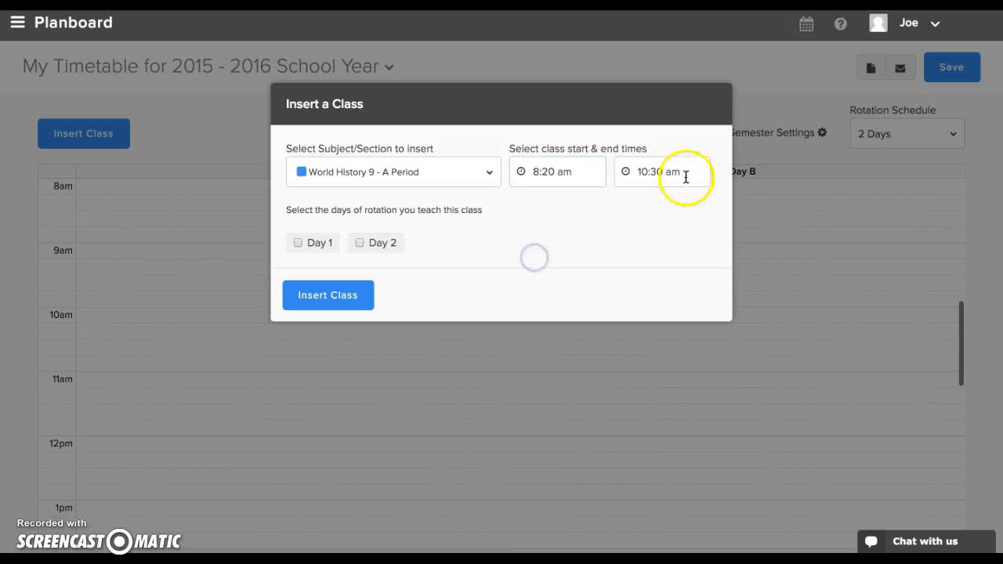
Set the A Period class's end time to 10:05 am, assign it to Day 1, and insert it into the timetable.
click(647, 172)
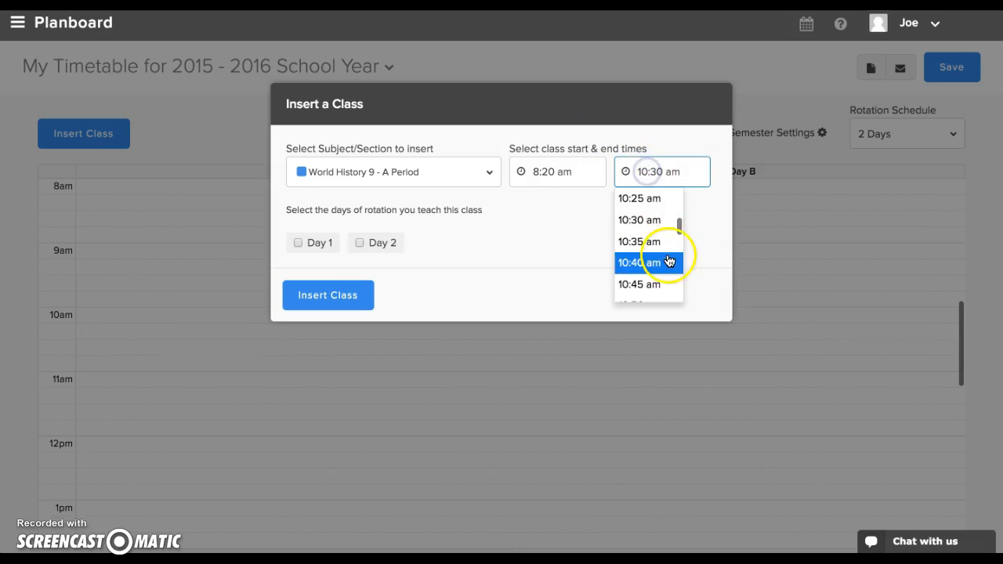
scroll(665, 249, up, 3)
scroll(667, 248, up, 2)
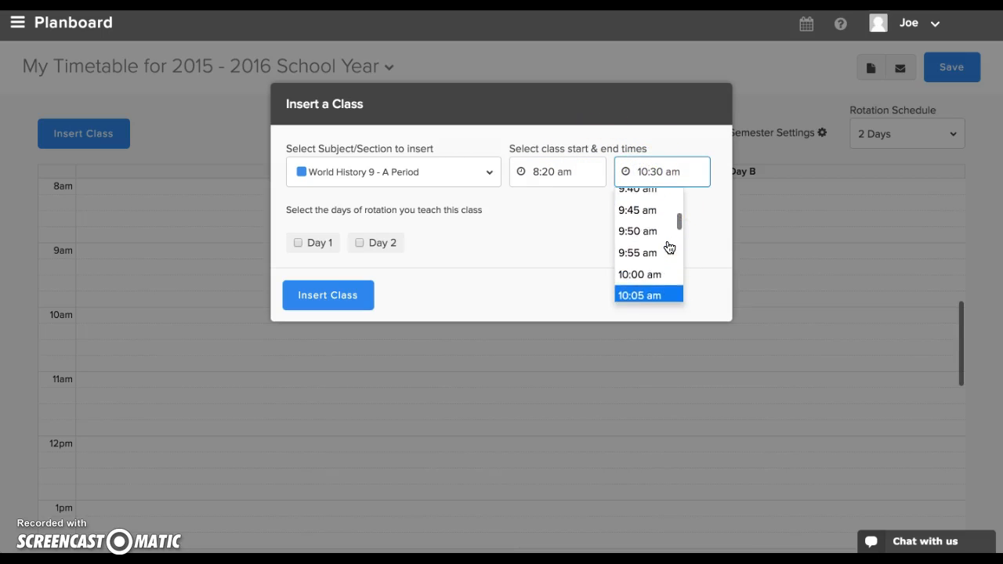
scroll(668, 247, down, 1)
scroll(668, 247, down, 1)
scroll(668, 248, up, 1)
scroll(668, 247, down, 1)
scroll(669, 248, up, 1)
click(668, 244)
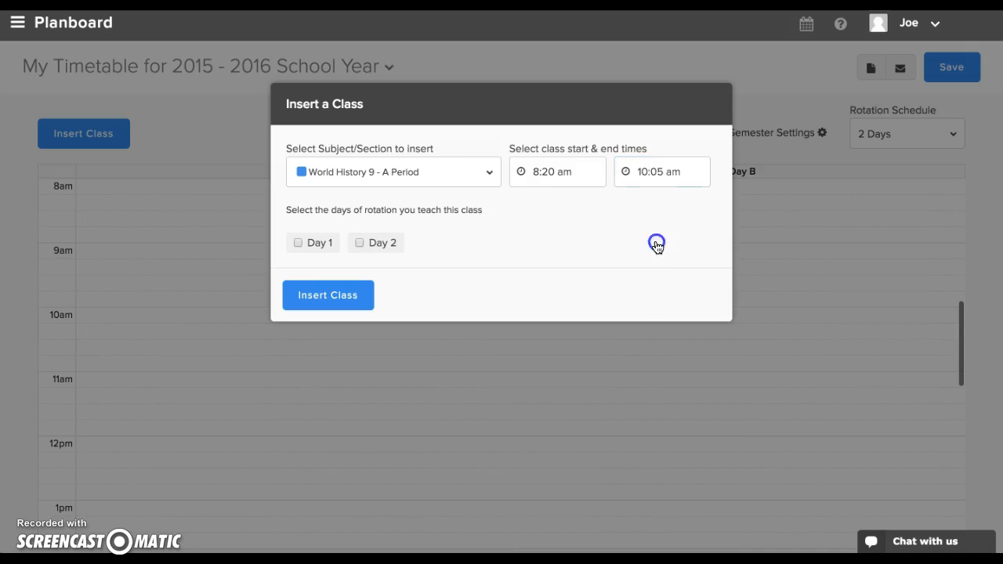
click(299, 242)
click(324, 301)
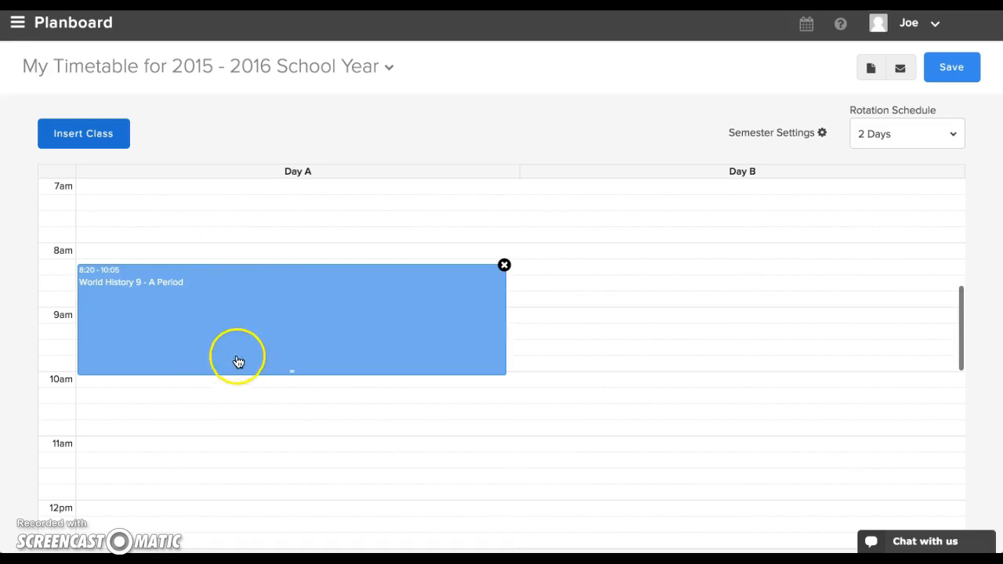
Start inserting a class for the World History 9 - C PERIOD section, assigned to Day 2 only.
click(95, 142)
click(453, 175)
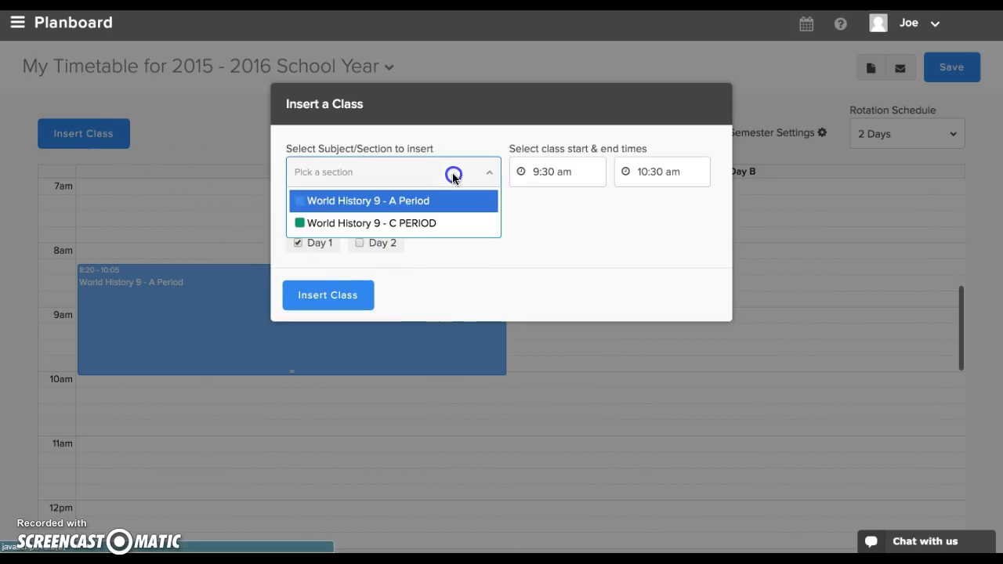
click(403, 223)
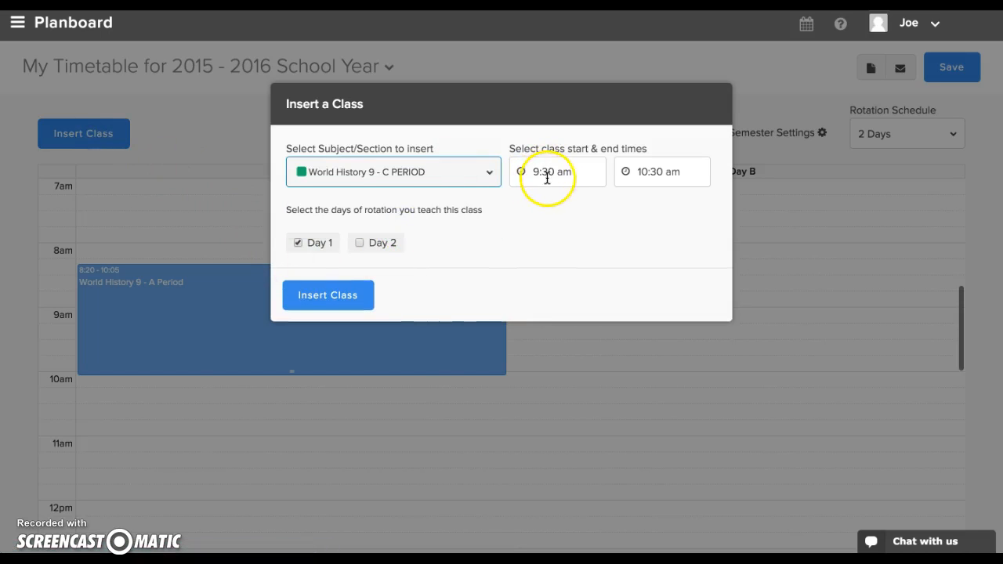
click(297, 243)
click(360, 243)
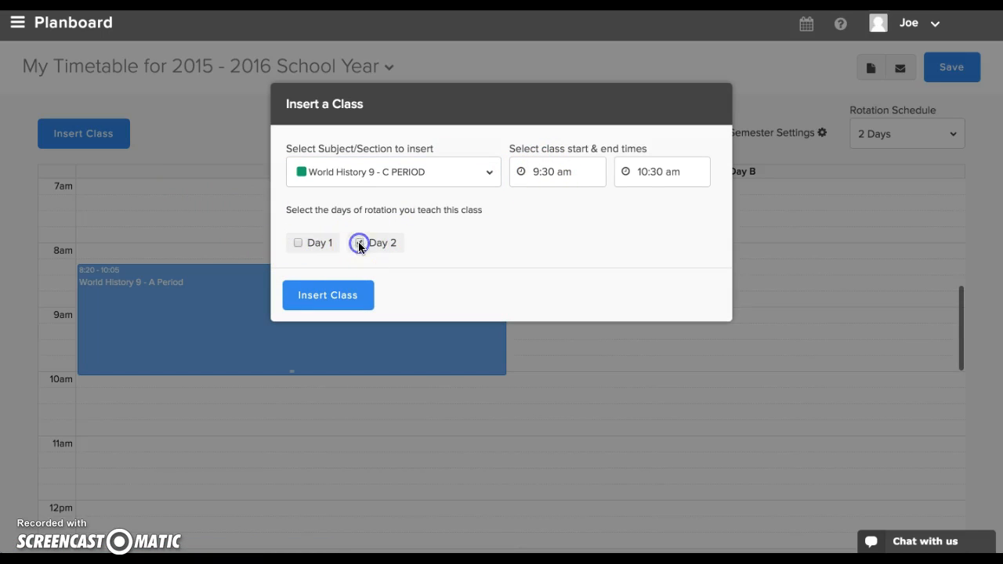
Set the C PERIOD class to run from 11:45 am to 1:45 pm and insert it into the timetable.
click(537, 170)
scroll(525, 220, down, 2)
scroll(519, 224, down, 6)
scroll(529, 235, down, 2)
click(537, 261)
click(660, 172)
scroll(655, 237, down, 4)
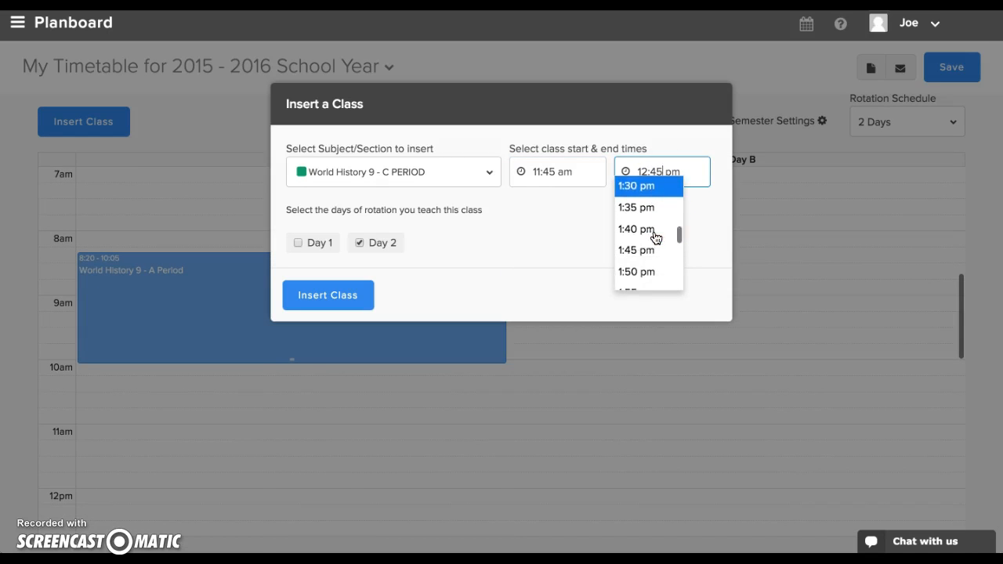
click(650, 244)
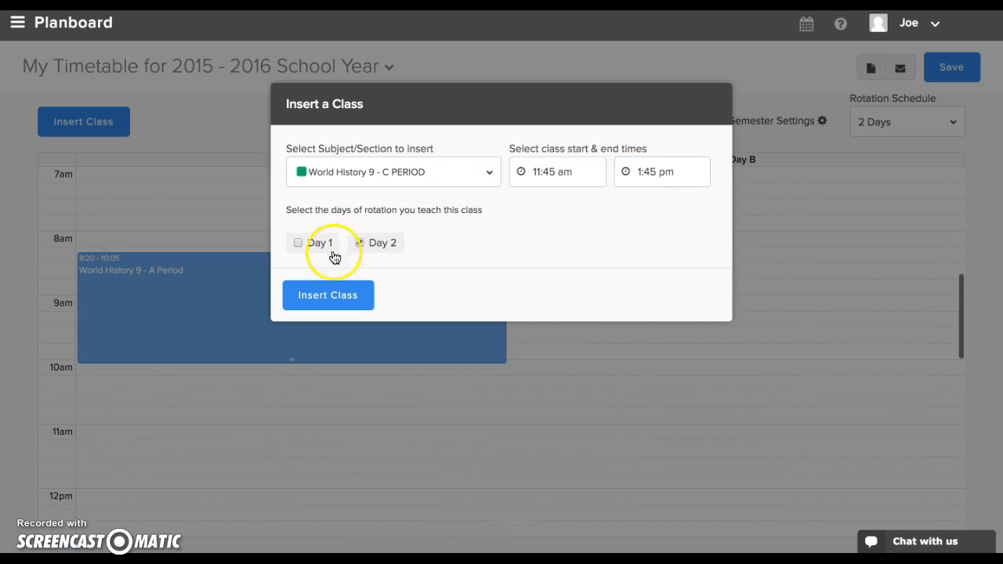
click(342, 293)
Review the inserted classes and save the timetable.
scroll(498, 307, up, 3)
scroll(498, 311, down, 2)
scroll(498, 311, up, 2)
scroll(498, 311, down, 3)
scroll(498, 311, up, 3)
scroll(497, 311, up, 1)
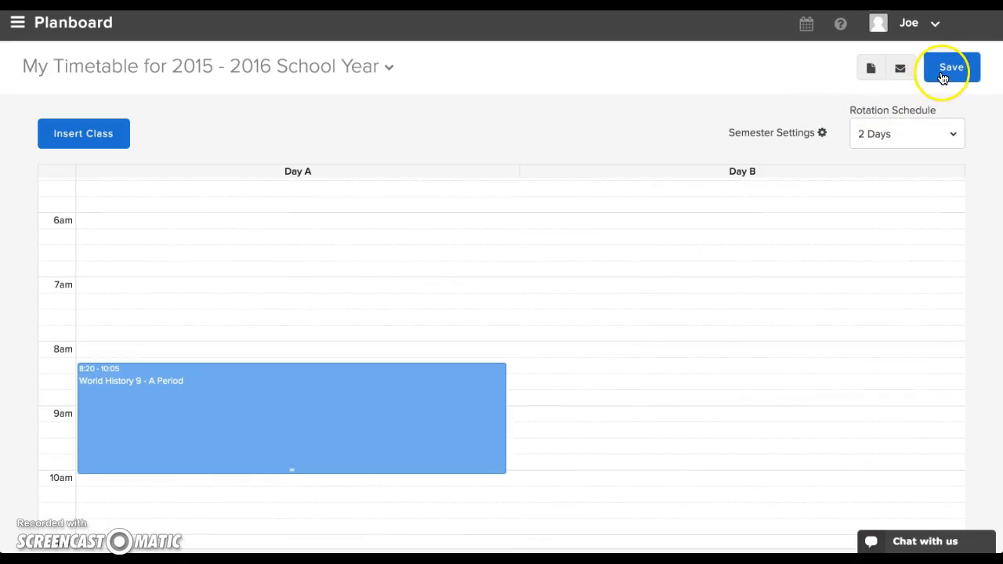
click(943, 78)
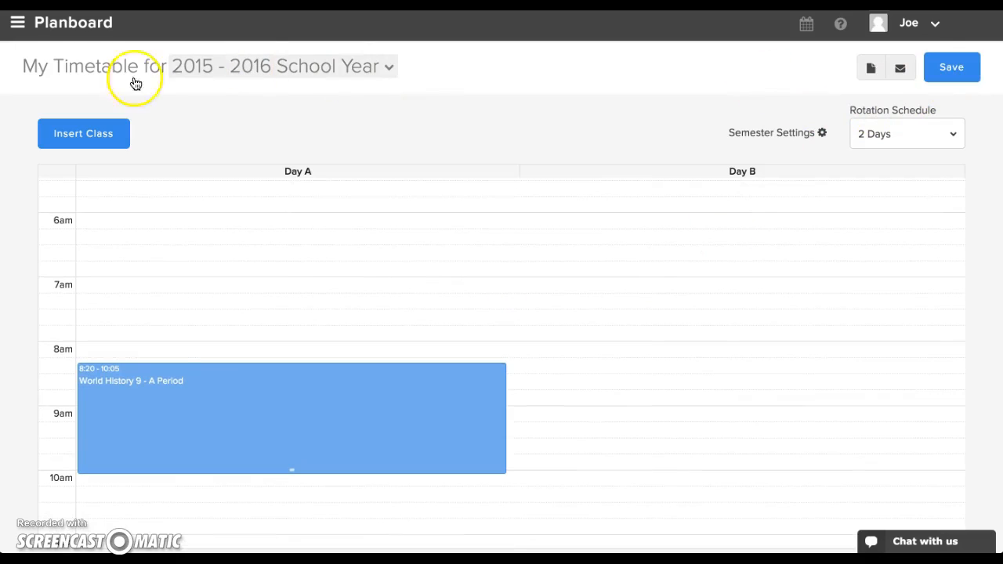
Open the Planboard lesson planner and show the week of November 15, 2015.
click(74, 35)
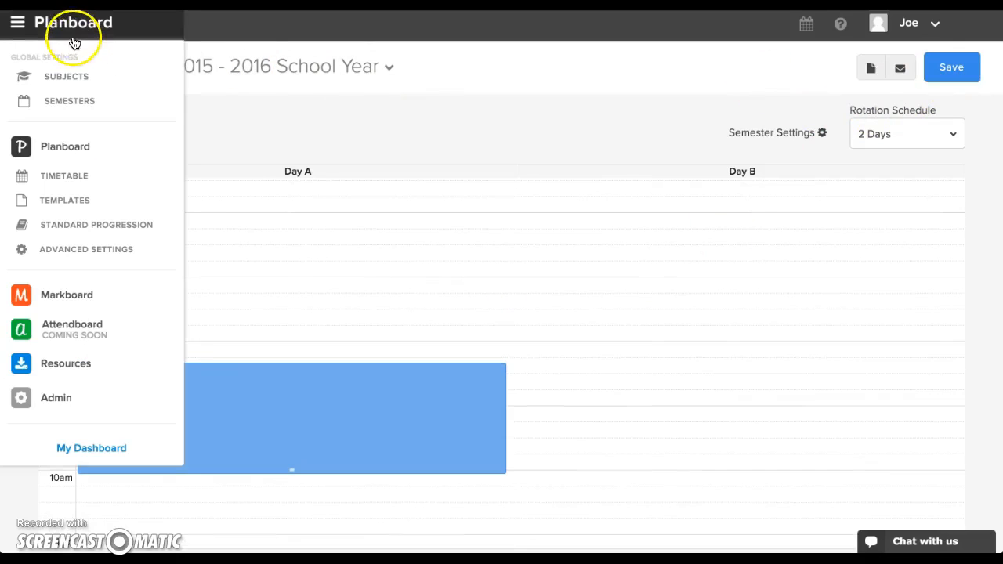
click(64, 155)
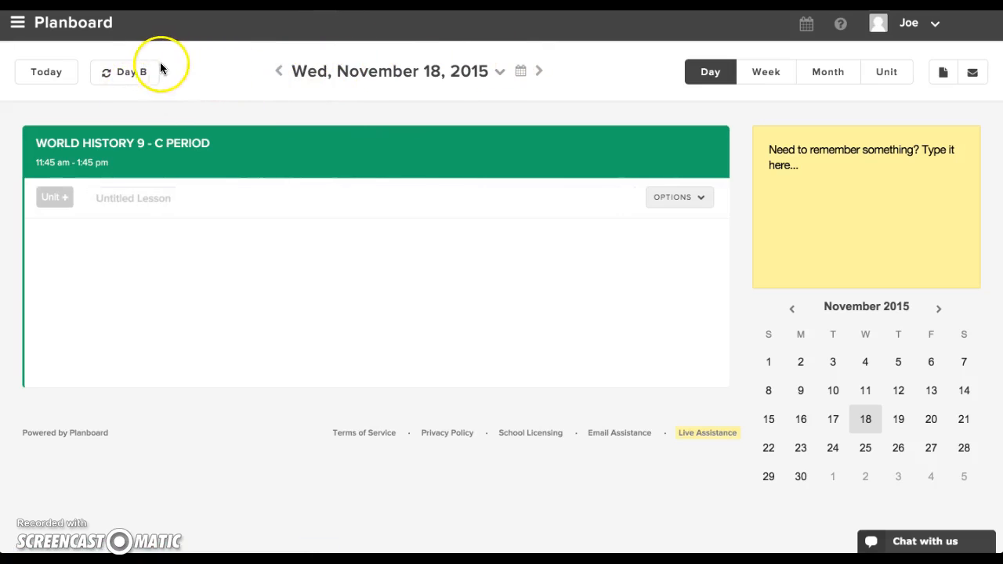
click(769, 73)
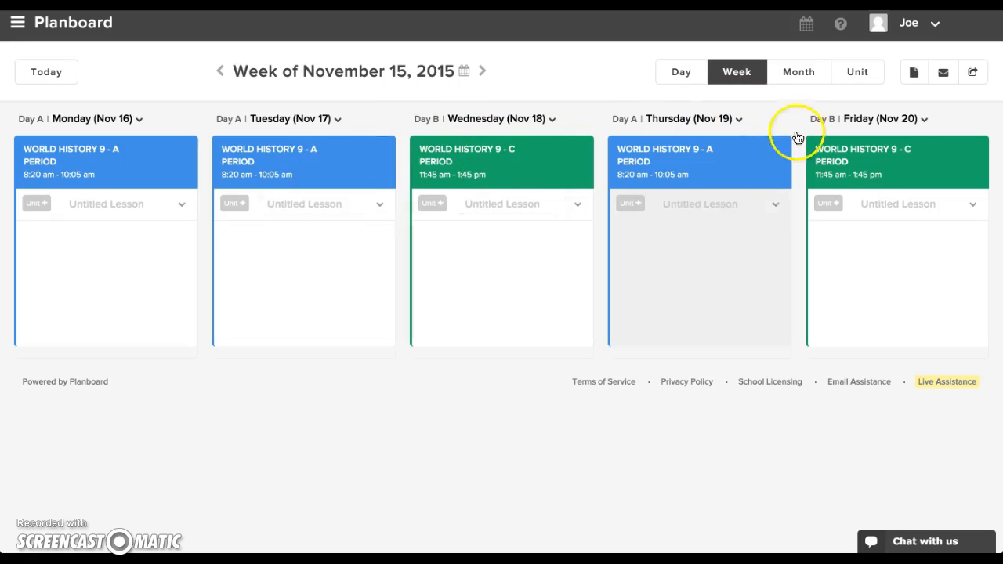
Adjust the rotation schedule for Monday, November 16 to Day B and save the adjustment.
click(83, 121)
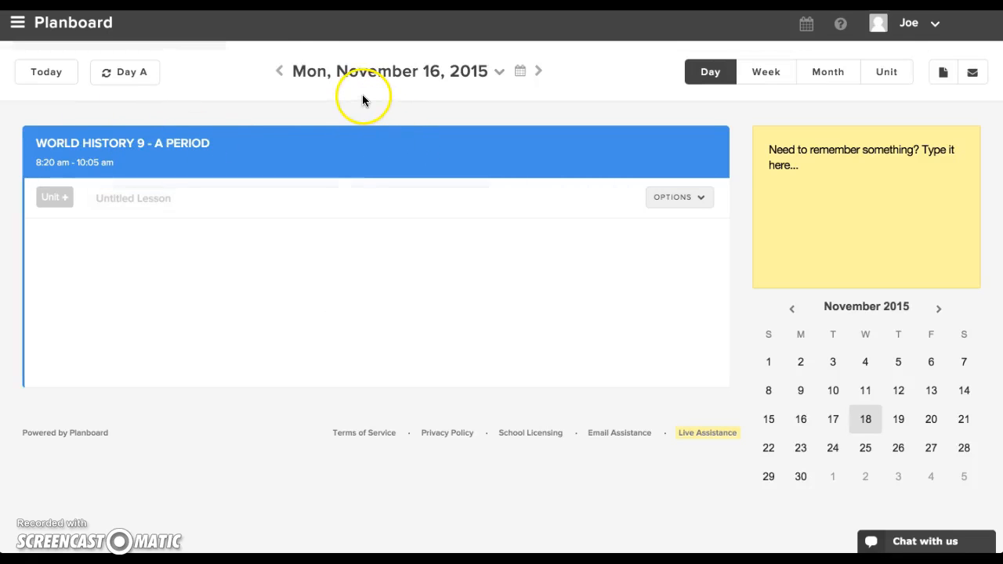
click(139, 79)
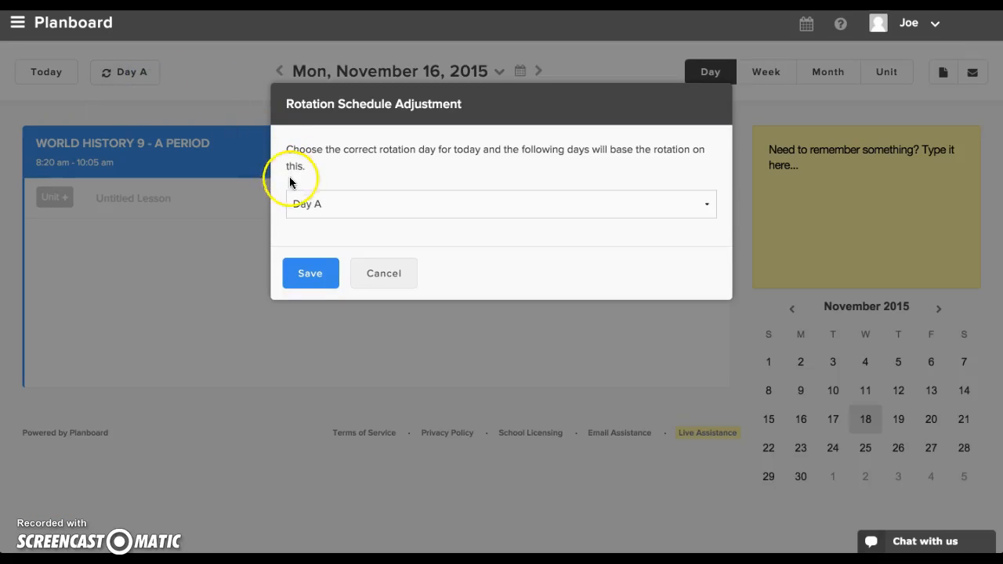
click(308, 201)
click(309, 218)
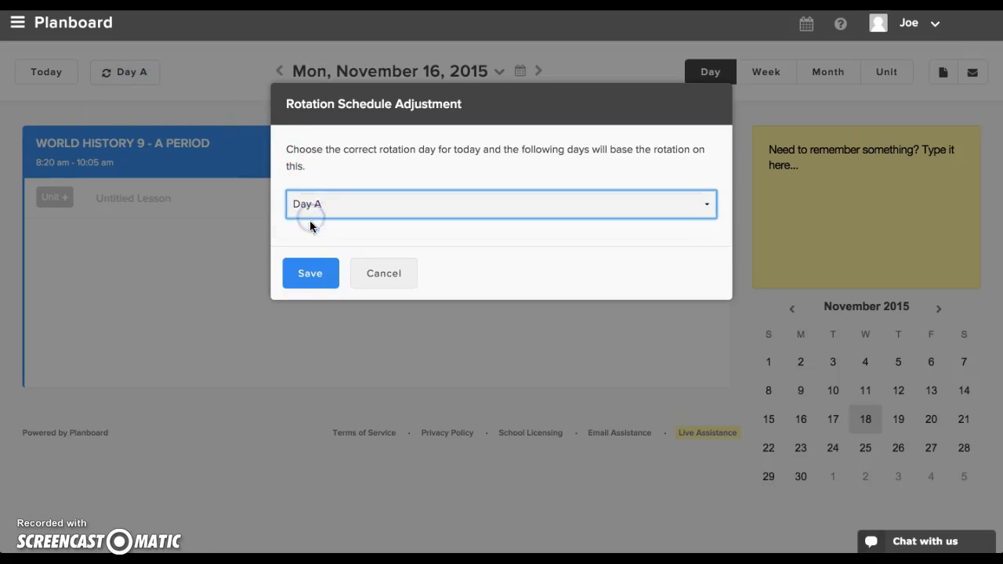
click(311, 274)
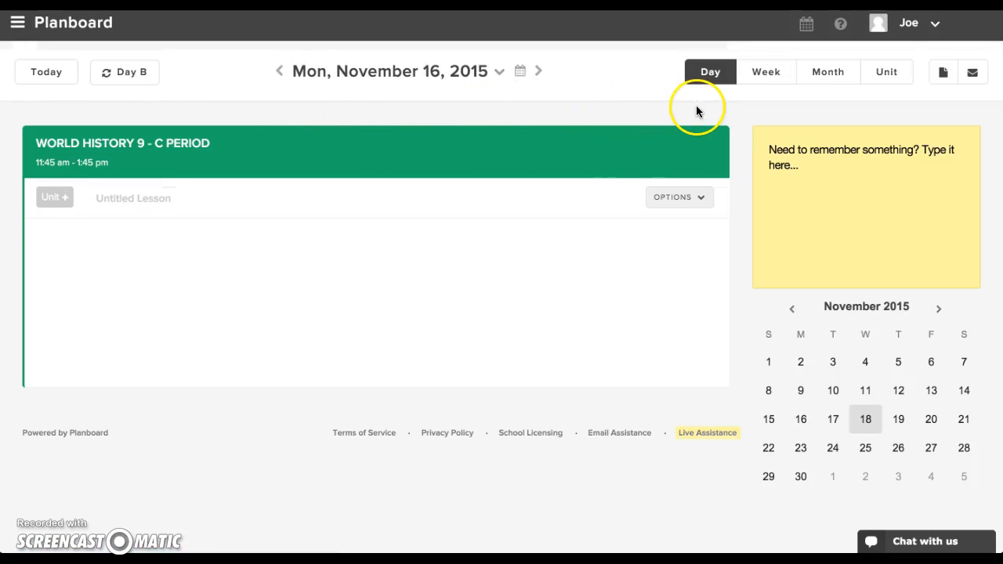
Return to the week view and check the rotation days after the Monday adjustment.
click(767, 81)
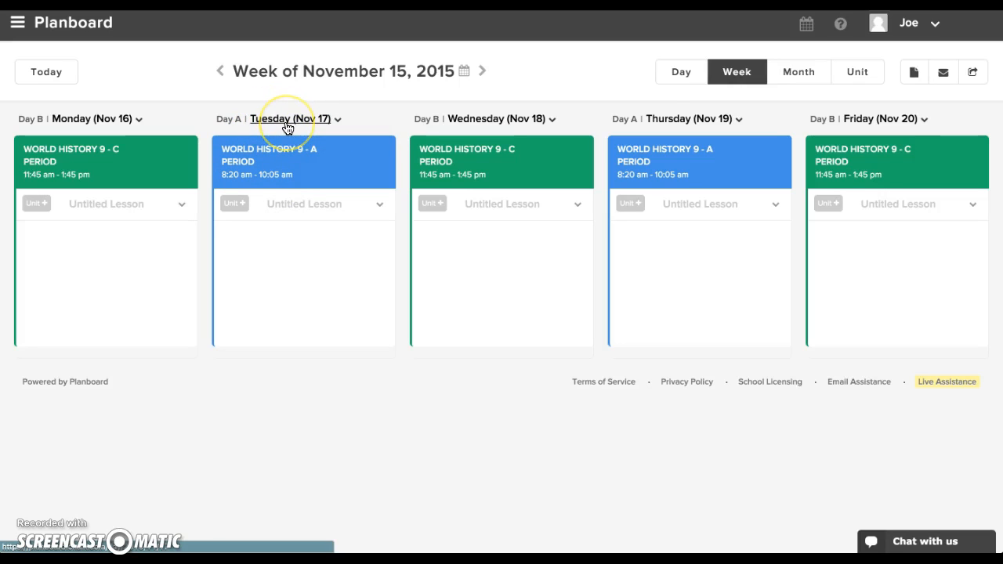
double_click(238, 120)
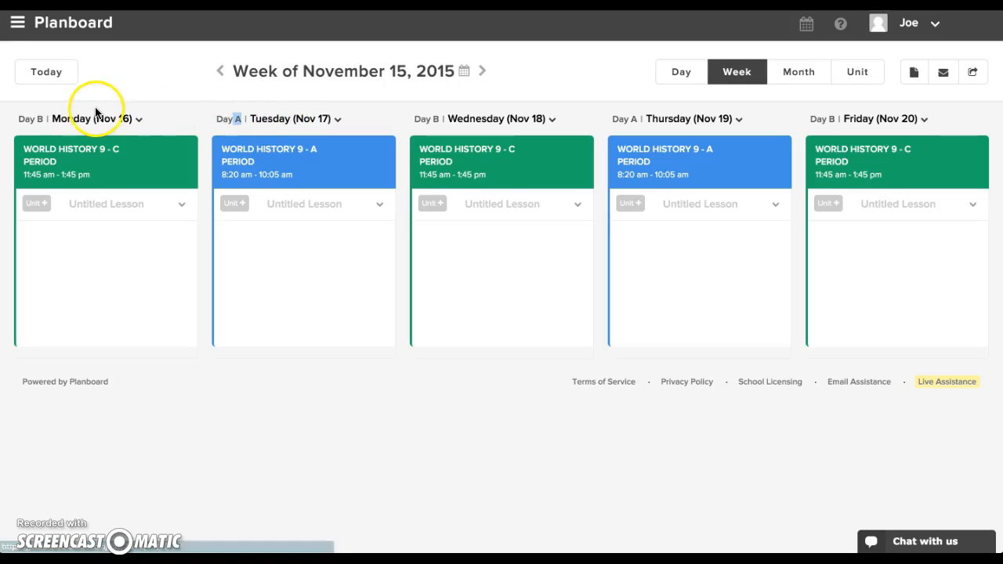
click(387, 113)
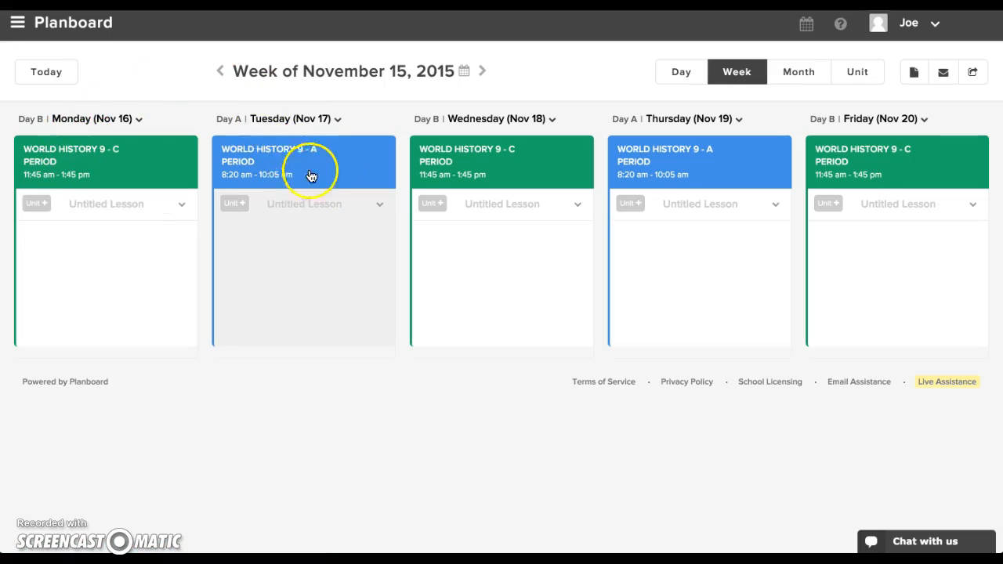
Check the rotation schedule adjustment for Tuesday, November 17, and return to the week of November 15, 2015.
click(290, 124)
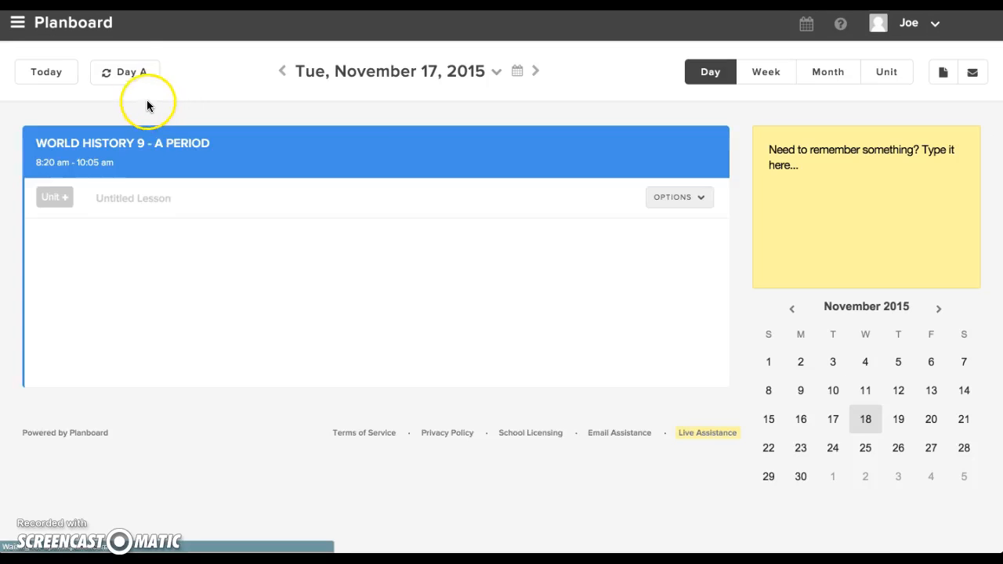
click(134, 72)
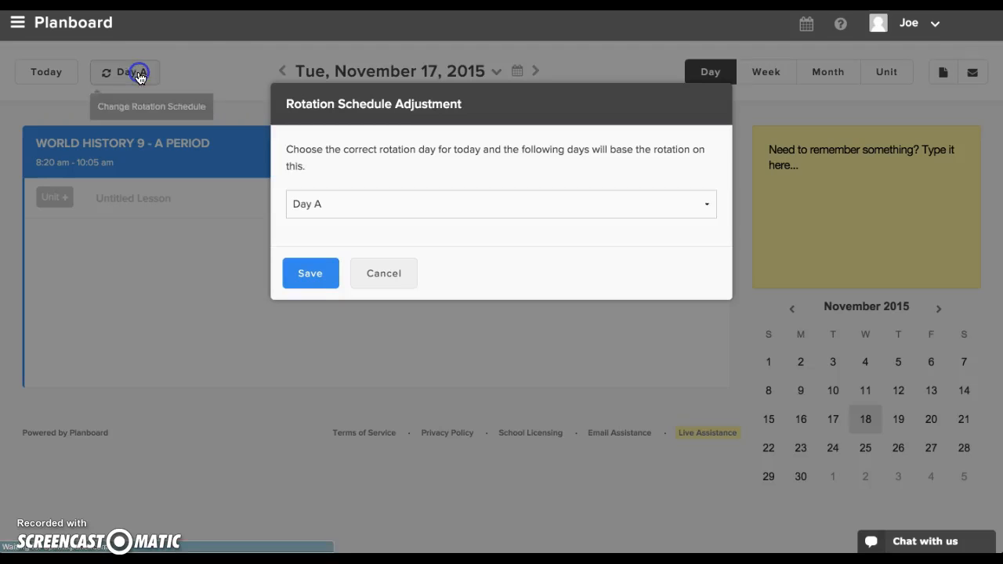
click(415, 276)
click(17, 23)
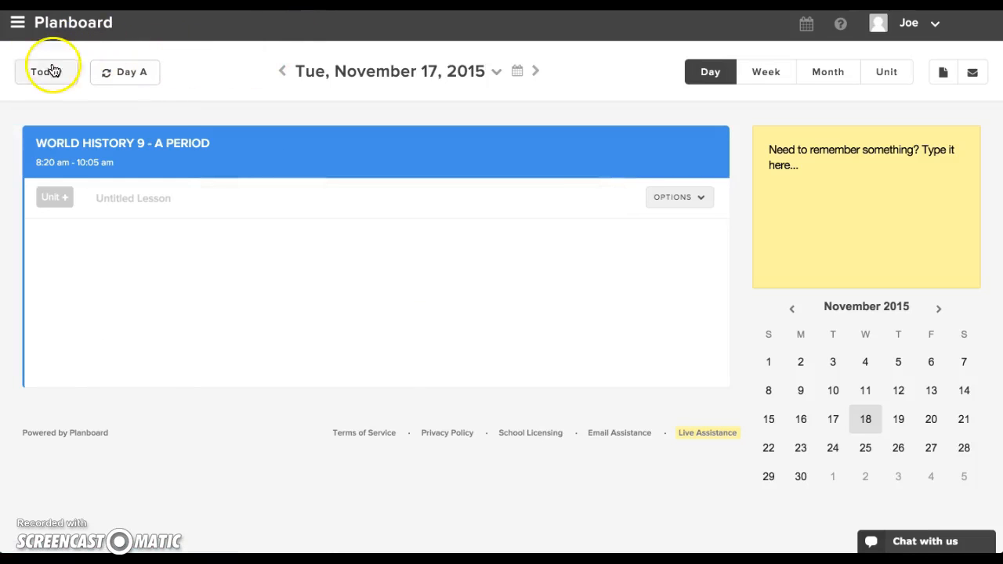
click(43, 67)
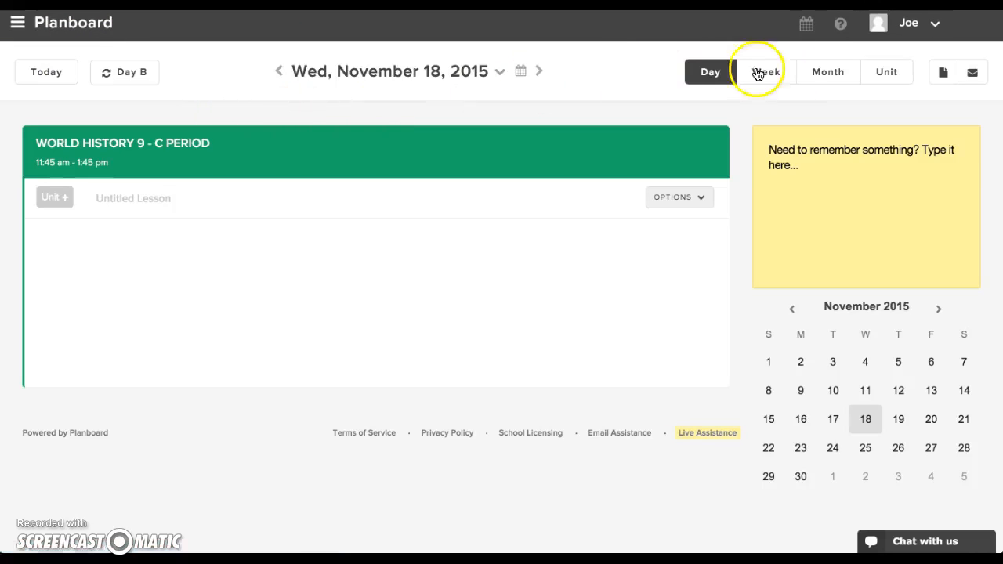
click(754, 72)
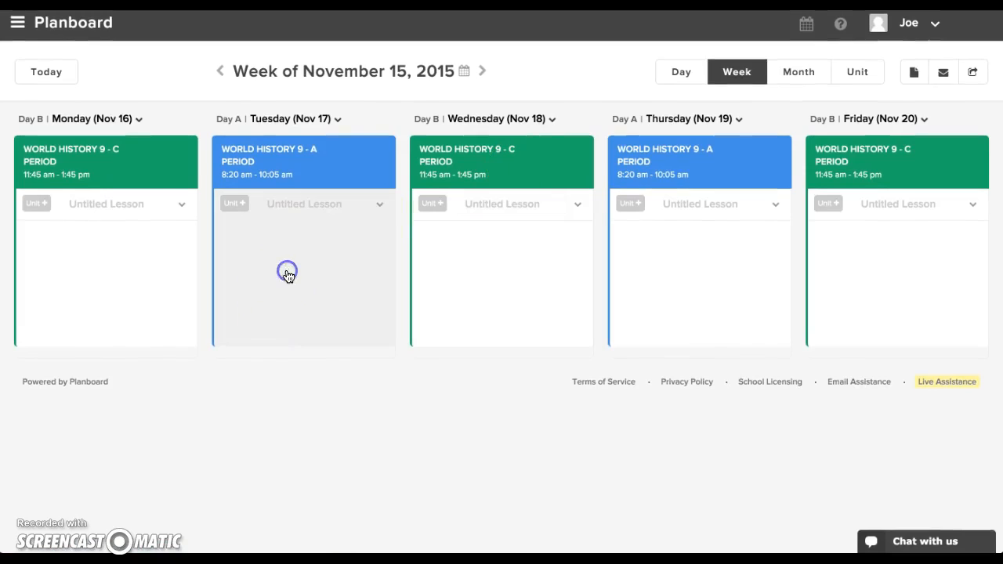
View the lesson editor for World History 9 - A Period on Tuesday, November 17, and close it.
click(286, 273)
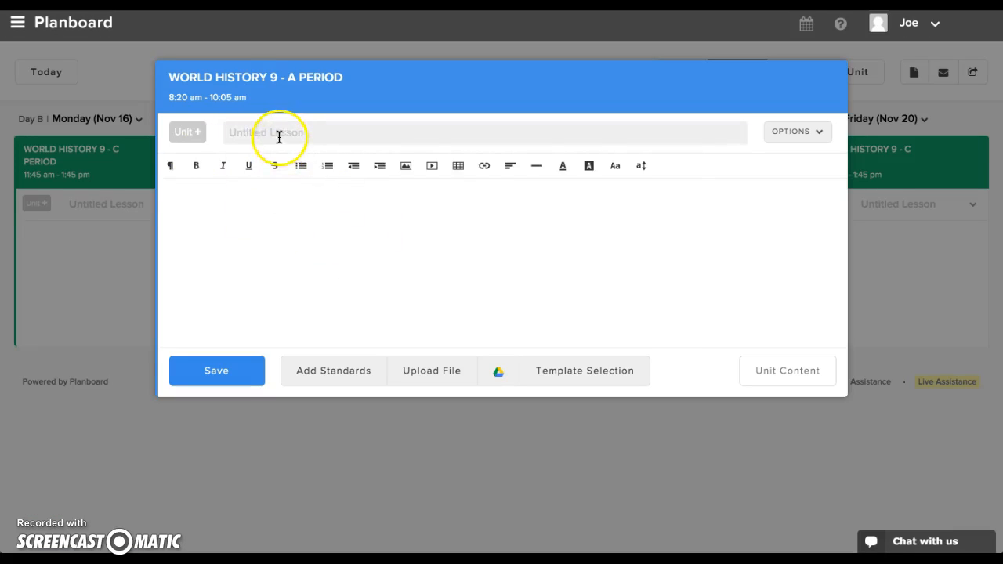
click(232, 215)
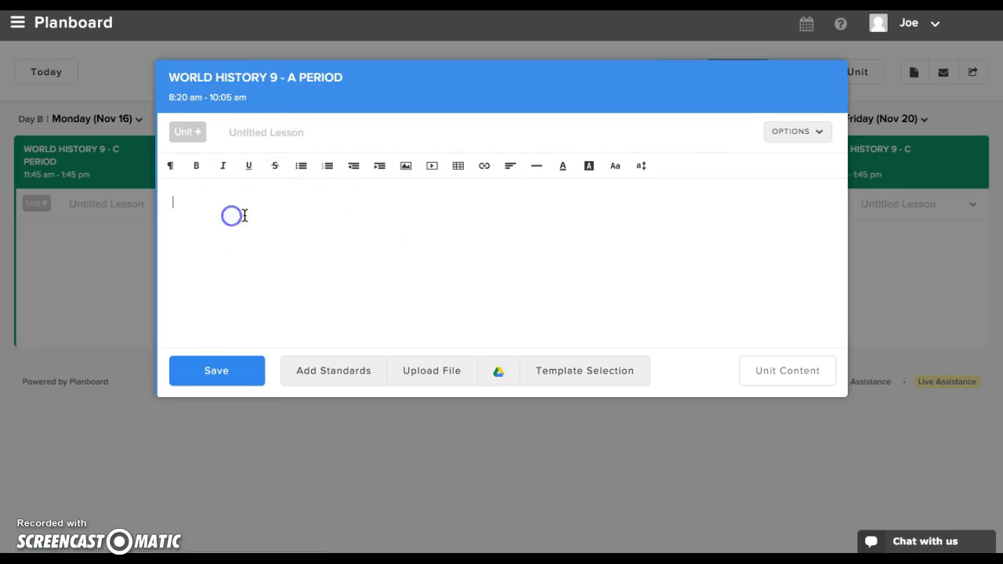
click(972, 129)
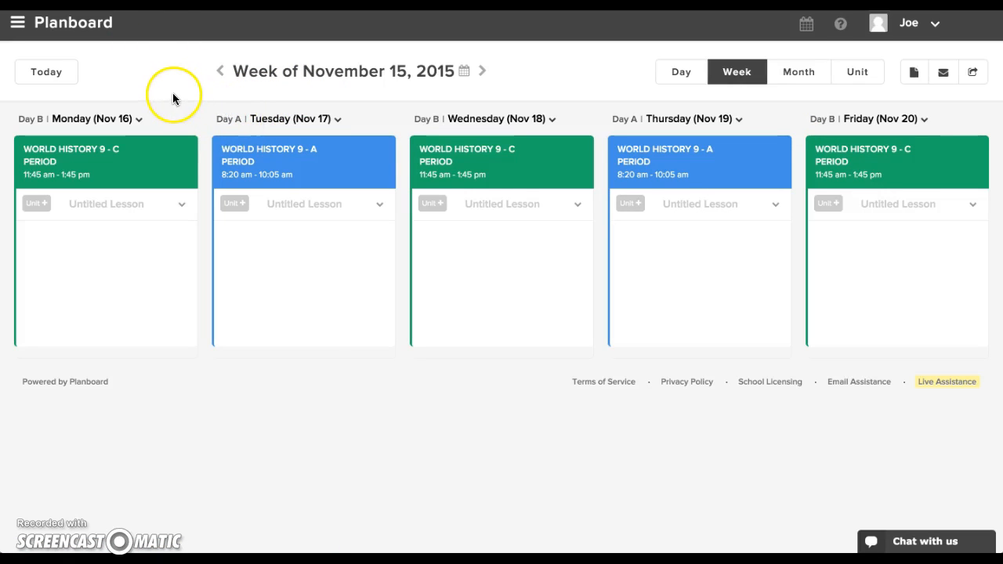
click(102, 27)
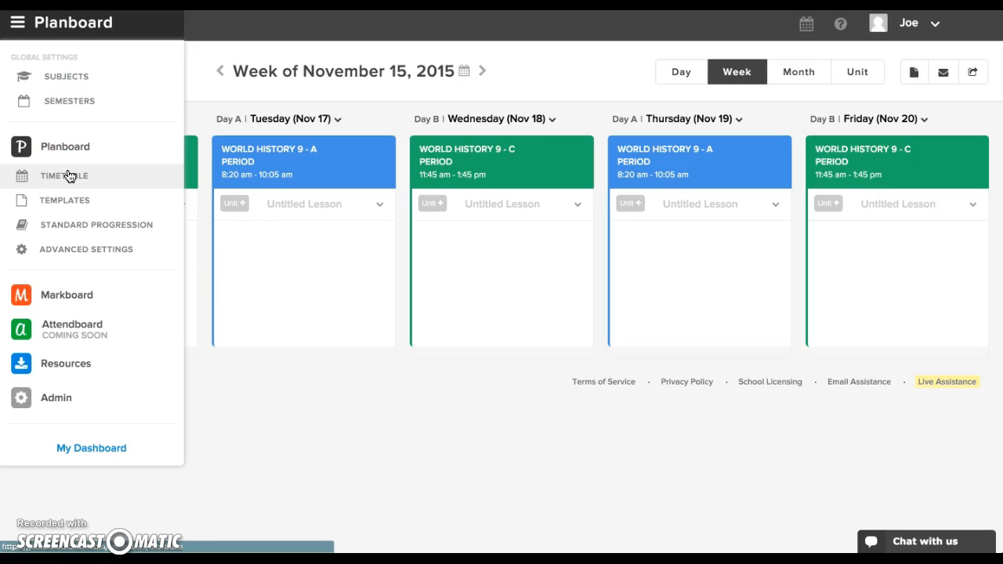
click(336, 163)
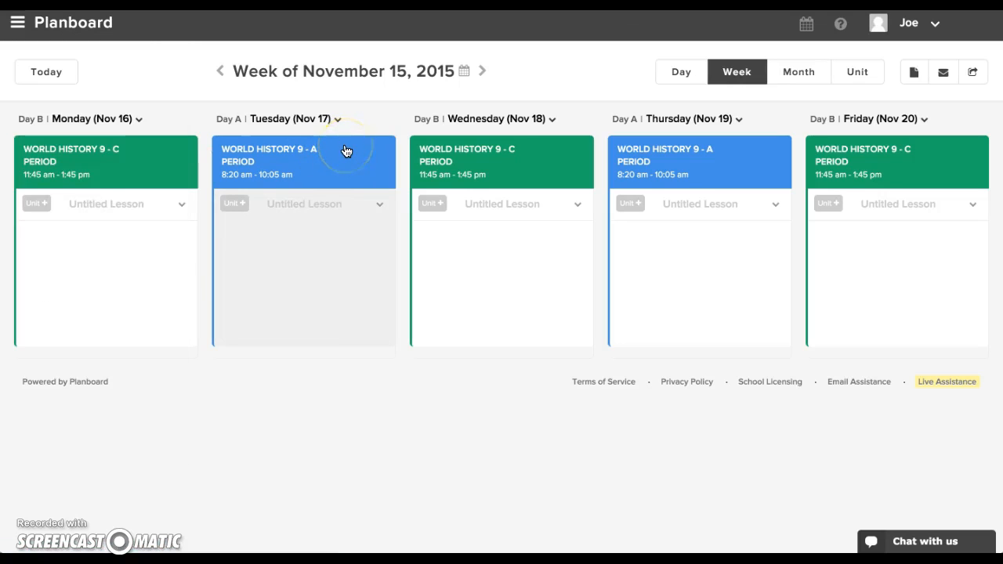